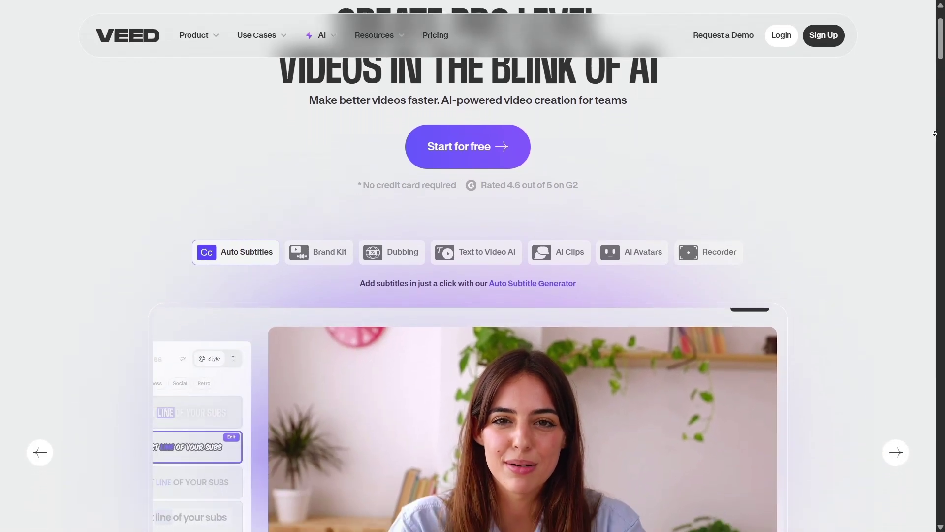
Scroll down the VEED homepage through its AI features such as Auto Subtitles
{"action": "scroll", "coordinate": [935, 133], "scroll_direction": "down", "scroll_amount": 3}
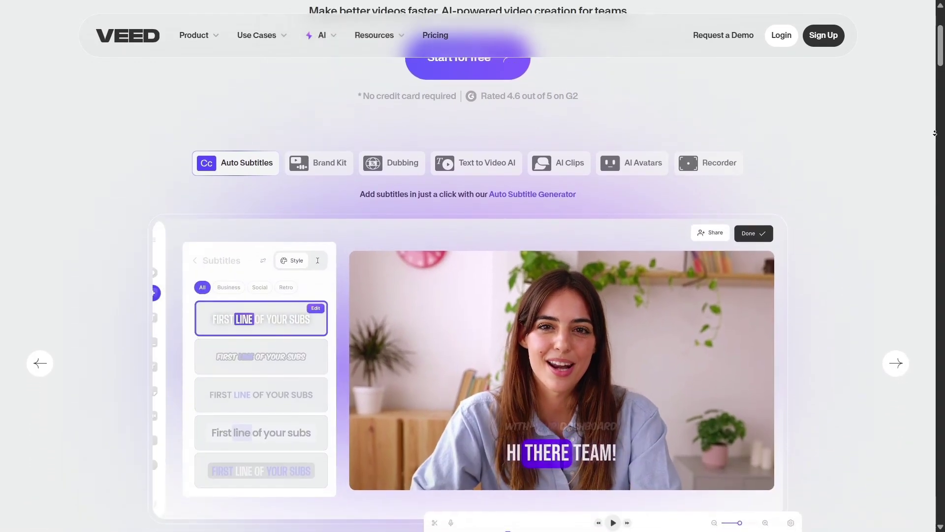
{"action": "scroll", "coordinate": [935, 132], "scroll_direction": "down", "scroll_amount": 2}
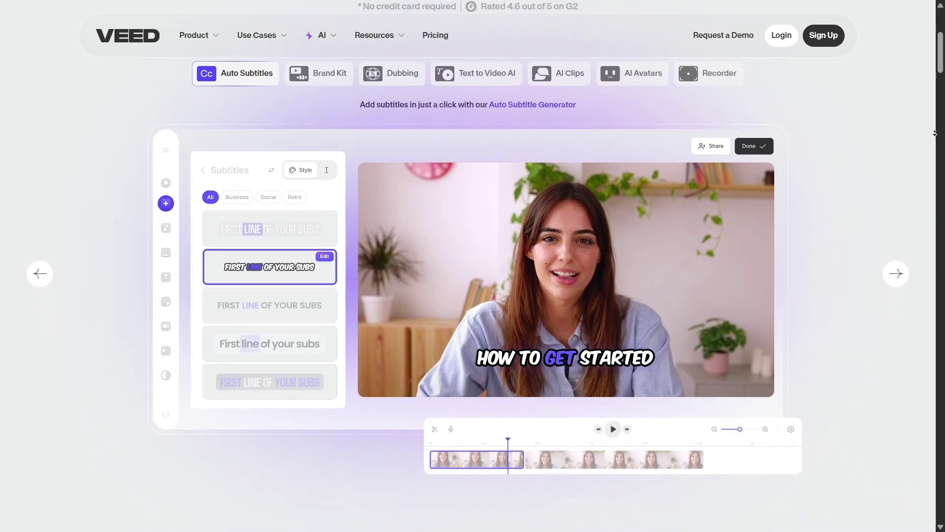
{"action": "scroll", "coordinate": [935, 133], "scroll_direction": "down", "scroll_amount": 2}
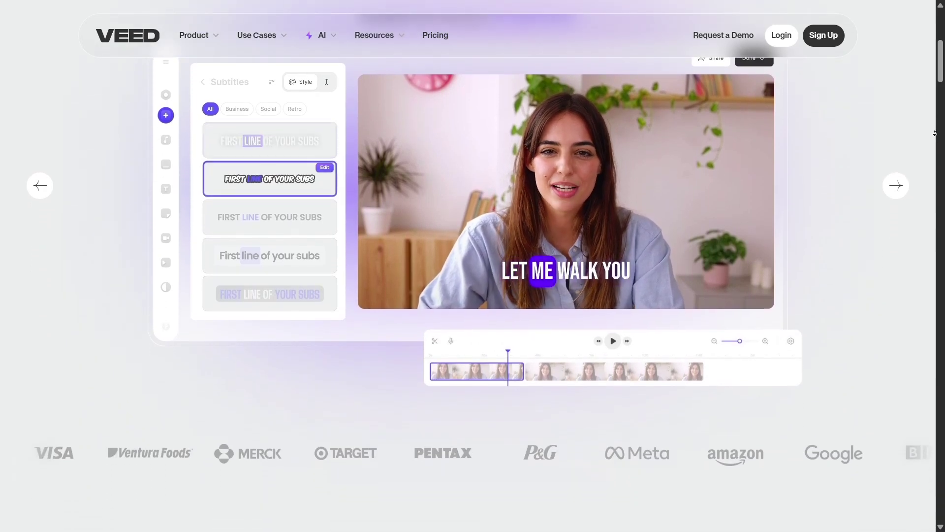
{"action": "scroll", "coordinate": [935, 133], "scroll_direction": "down", "scroll_amount": 2}
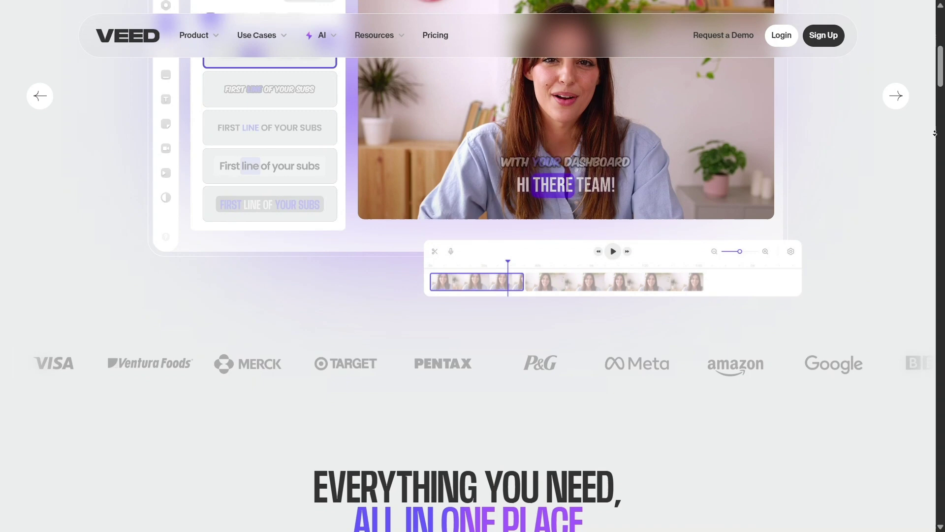
{"action": "scroll", "coordinate": [935, 133], "scroll_direction": "down", "scroll_amount": 2}
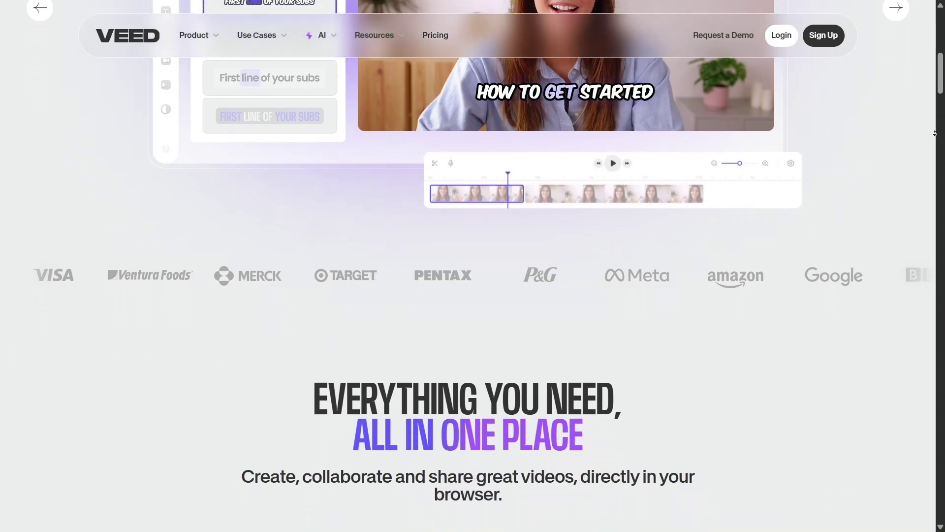
{"action": "scroll", "coordinate": [935, 132], "scroll_direction": "down", "scroll_amount": 2}
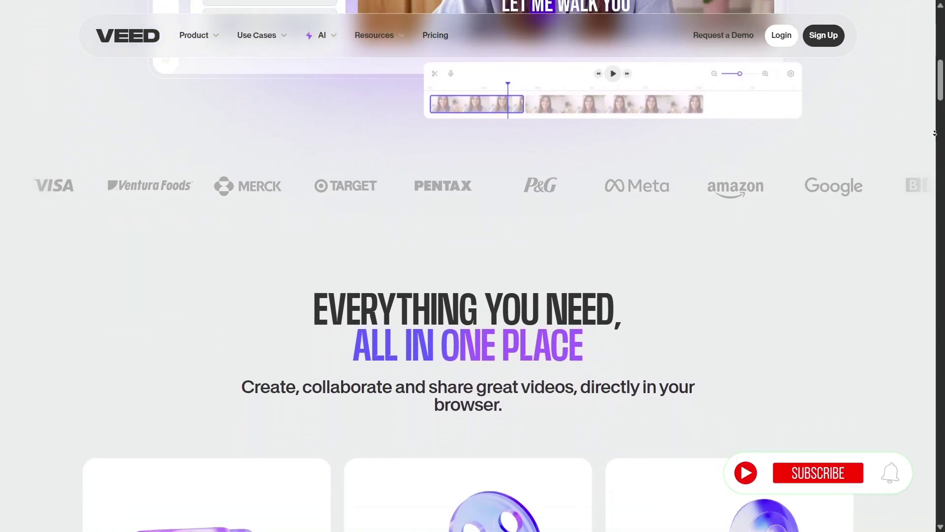
{"action": "scroll", "coordinate": [935, 133], "scroll_direction": "down", "scroll_amount": 2}
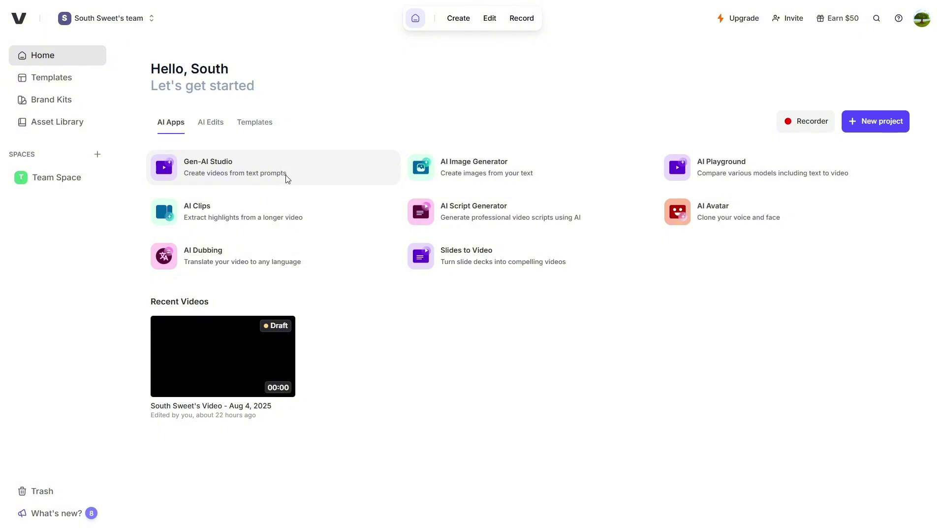
Paste the AquaLeaf water bottle script into Gen-AI Studio and generate a video from it
{"action": "left_click", "coordinate": [288, 178]}
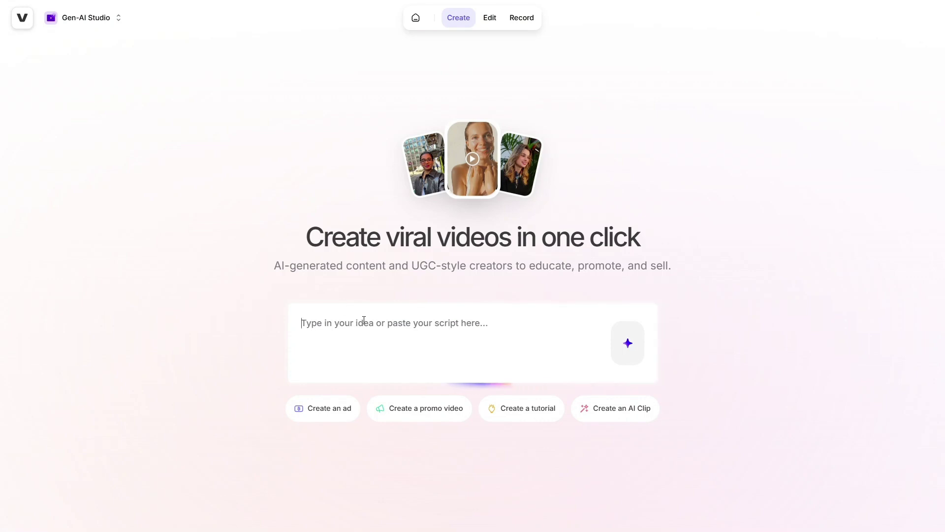
{"action": "key", "text": "ctrl+v"}
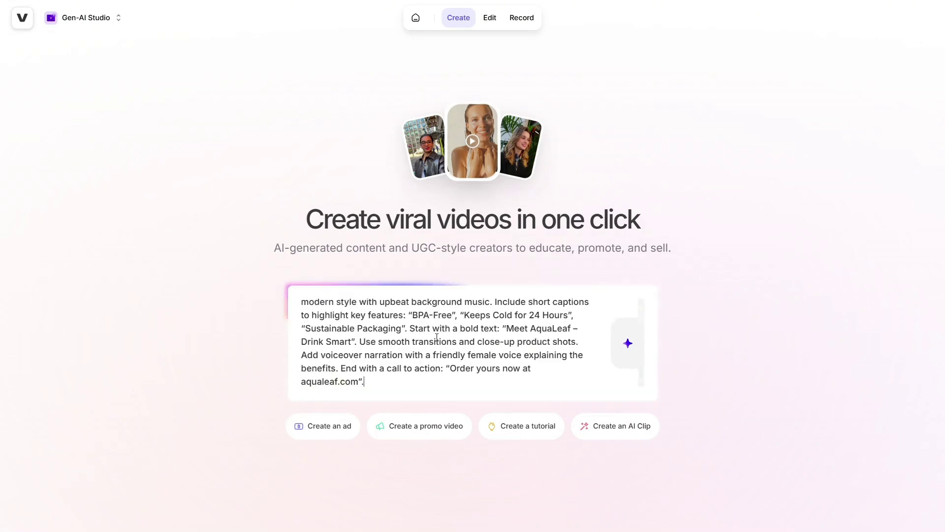
{"action": "left_click", "coordinate": [627, 340]}
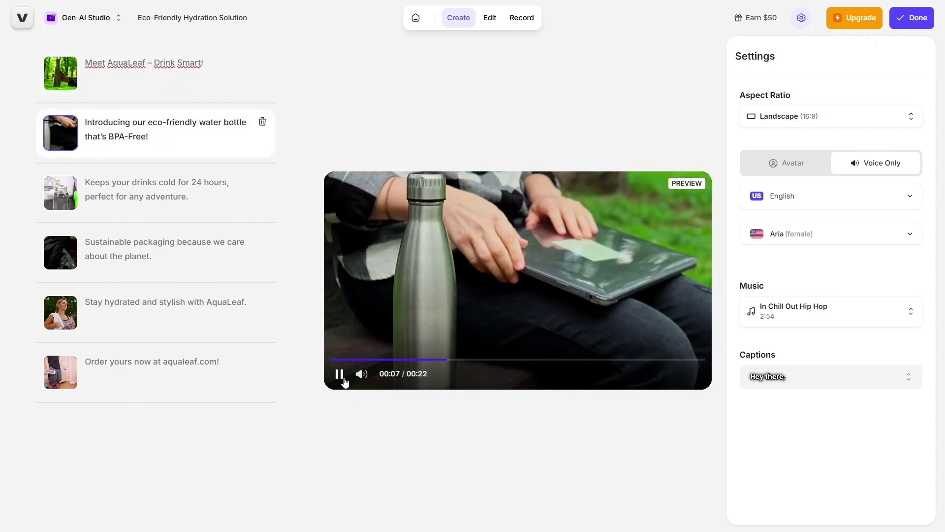
Pause the preview and keep the Landscape aspect ratio and English voiceover language
{"action": "left_click", "coordinate": [341, 375]}
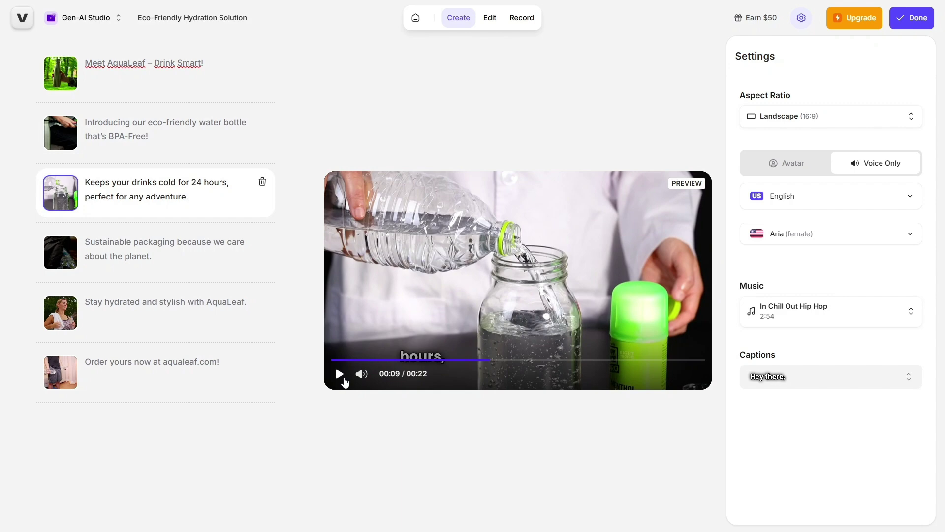
{"action": "mouse_move", "coordinate": [385, 375]}
{"action": "left_click", "coordinate": [858, 124]}
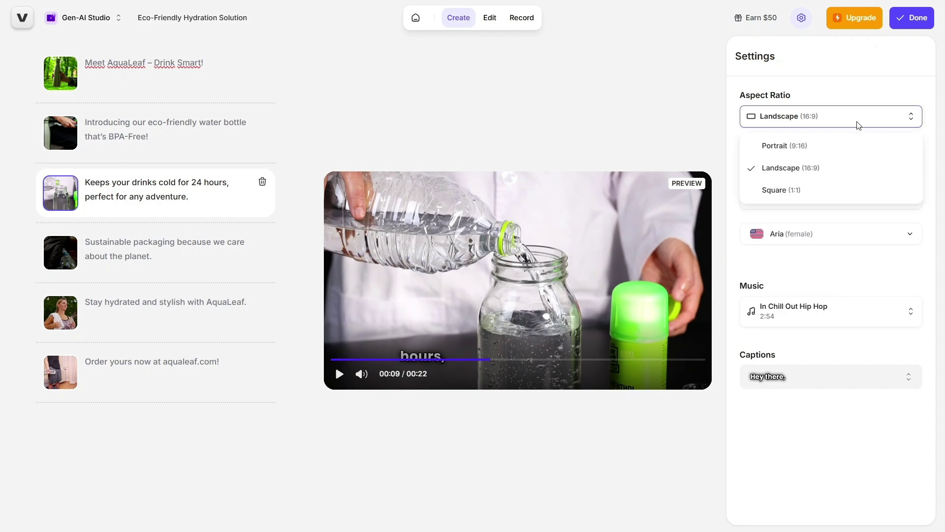
{"action": "left_click", "coordinate": [858, 125]}
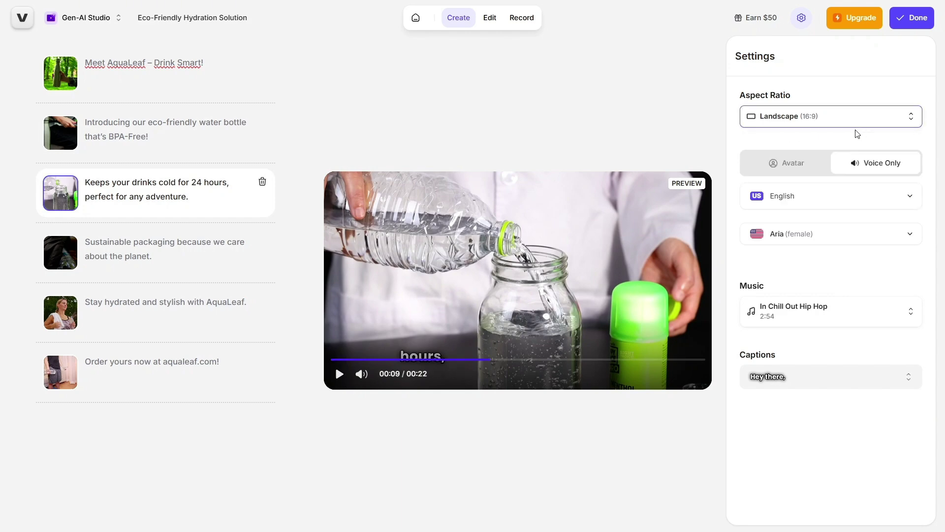
{"action": "left_click", "coordinate": [879, 202]}
{"action": "scroll", "coordinate": [848, 285], "scroll_direction": "down", "scroll_amount": 3}
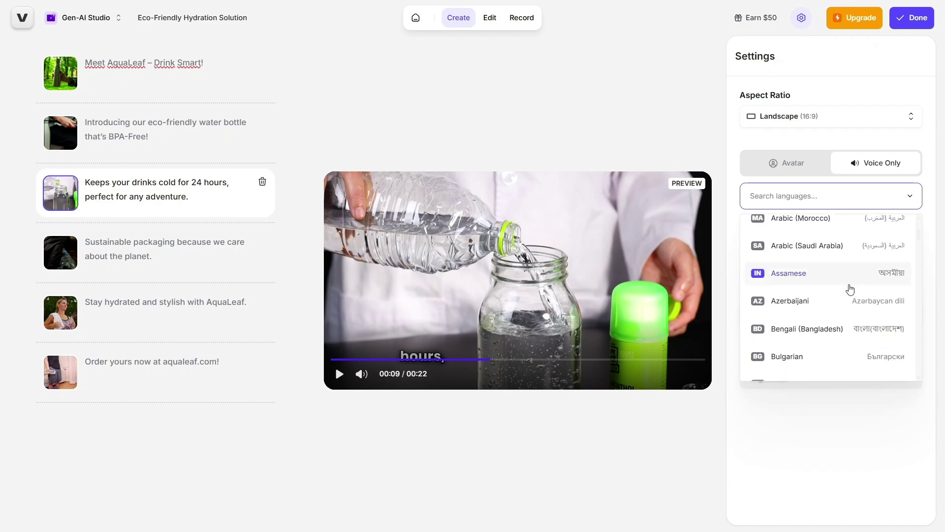
{"action": "left_click", "coordinate": [836, 433]}
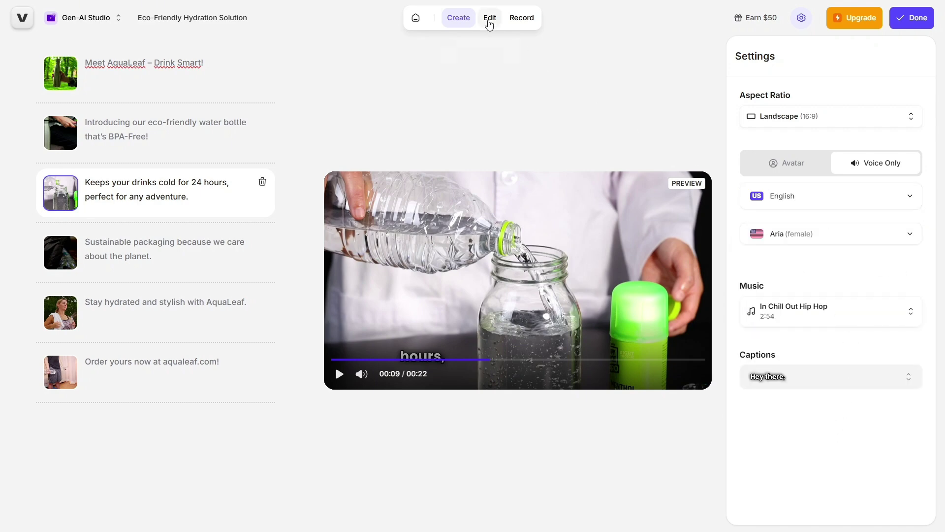
Start switching to the video editor but cancel to stay in Gen-AI Studio
{"action": "left_click", "coordinate": [489, 22]}
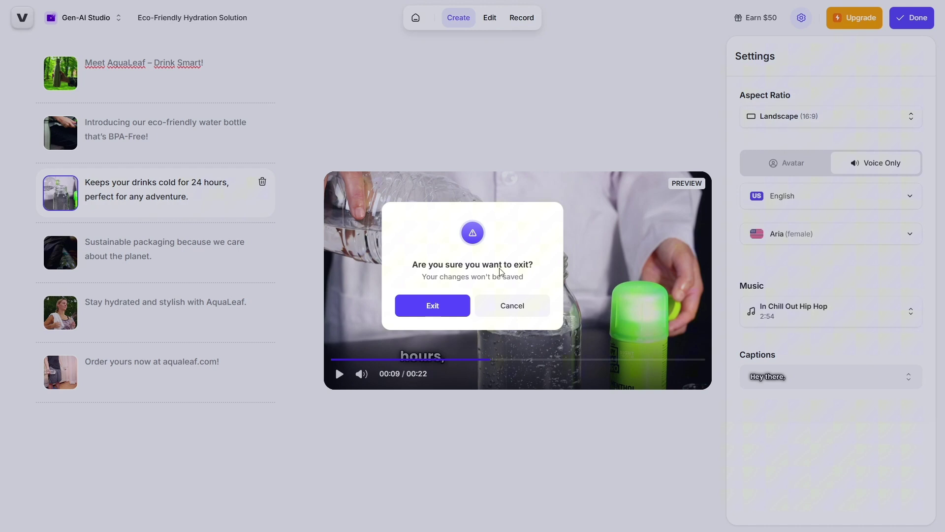
{"action": "left_click", "coordinate": [512, 305]}
{"action": "mouse_move", "coordinate": [489, 18]}
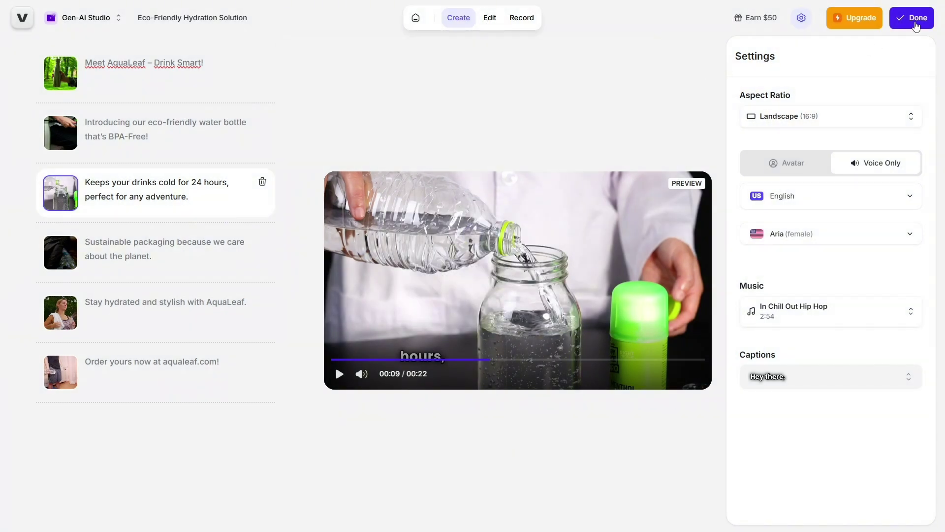
Render the hydration video, play it, and review its Download, Dub, Share and Comments panels
{"action": "left_click", "coordinate": [915, 26]}
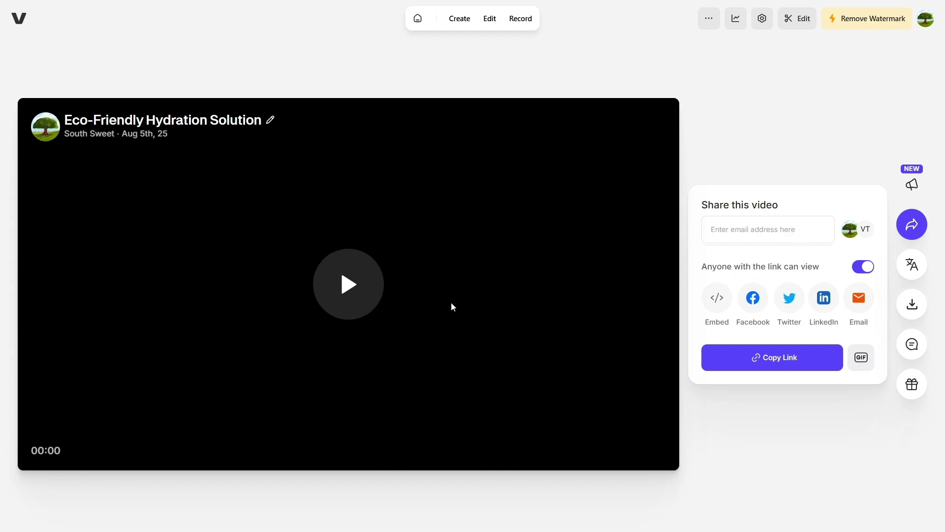
{"action": "left_click", "coordinate": [356, 293]}
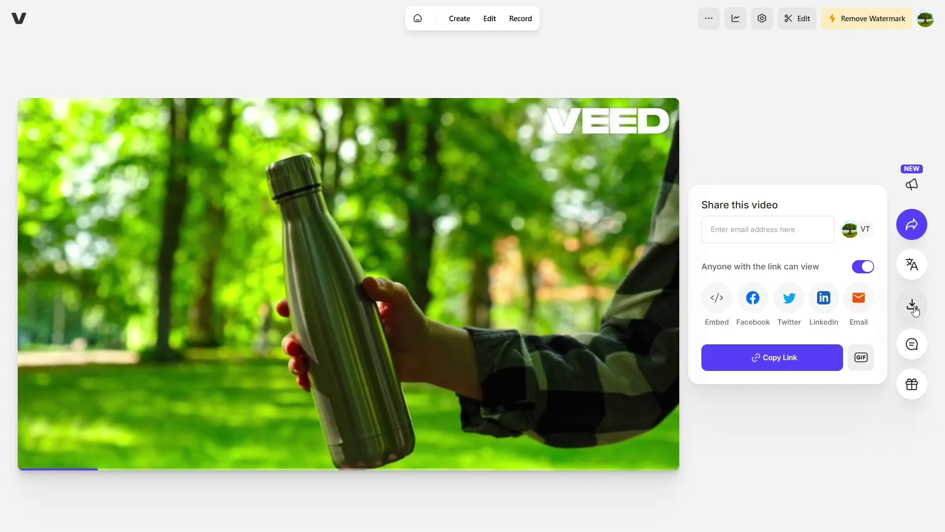
{"action": "left_click", "coordinate": [913, 307]}
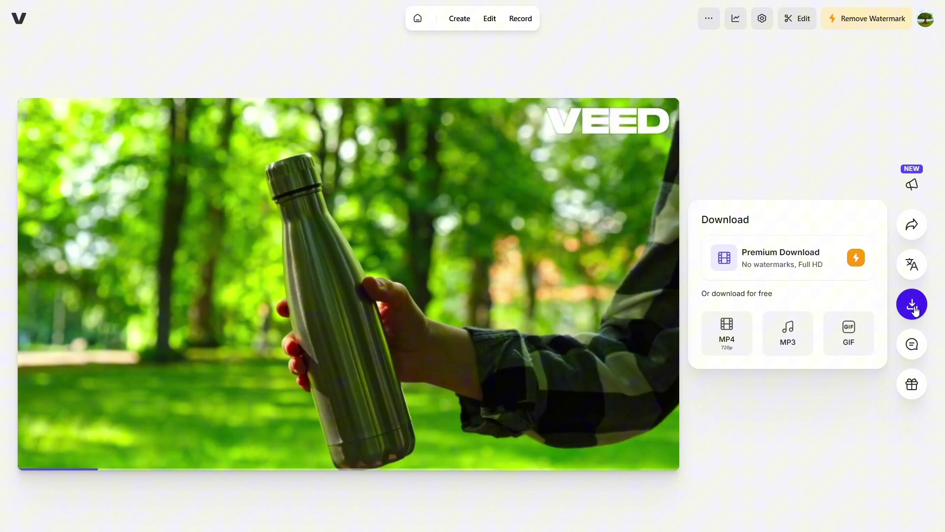
{"action": "left_click", "coordinate": [918, 270]}
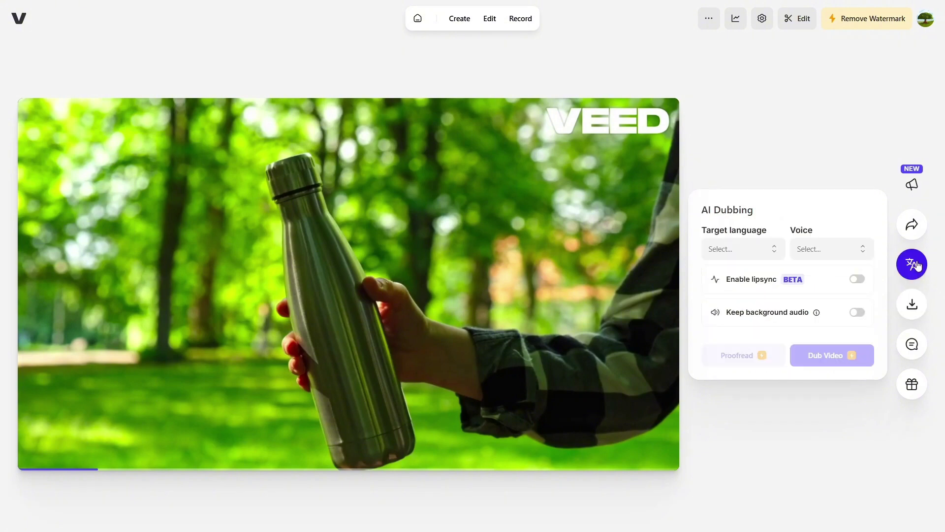
{"action": "left_click", "coordinate": [913, 225]}
{"action": "left_click", "coordinate": [913, 344]}
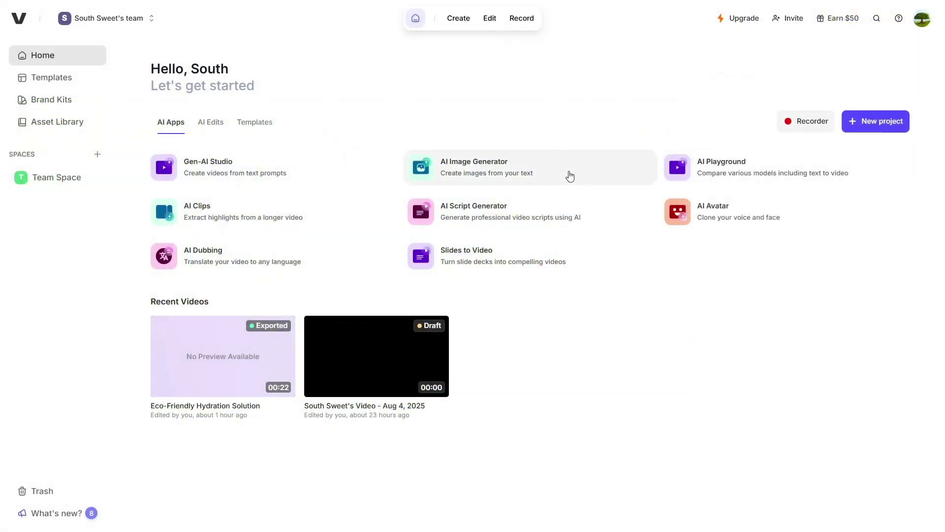
Generate forest creek images with Oil Painting style, then regenerate them with style None
{"action": "left_click", "coordinate": [569, 176]}
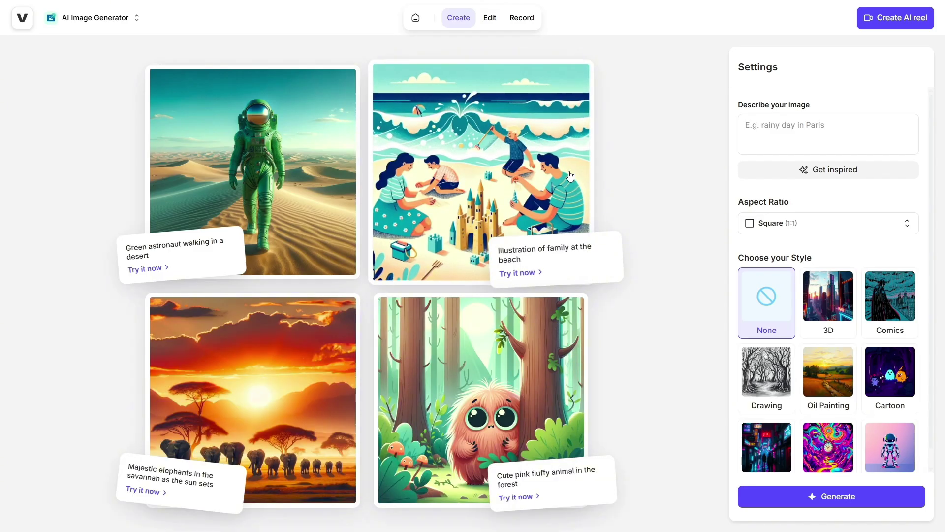
{"action": "left_click", "coordinate": [782, 129]}
{"action": "type", "text": "a gentle creek flowing with crystal-clear water, birds flying around, peaceful and magical atmosphere."}
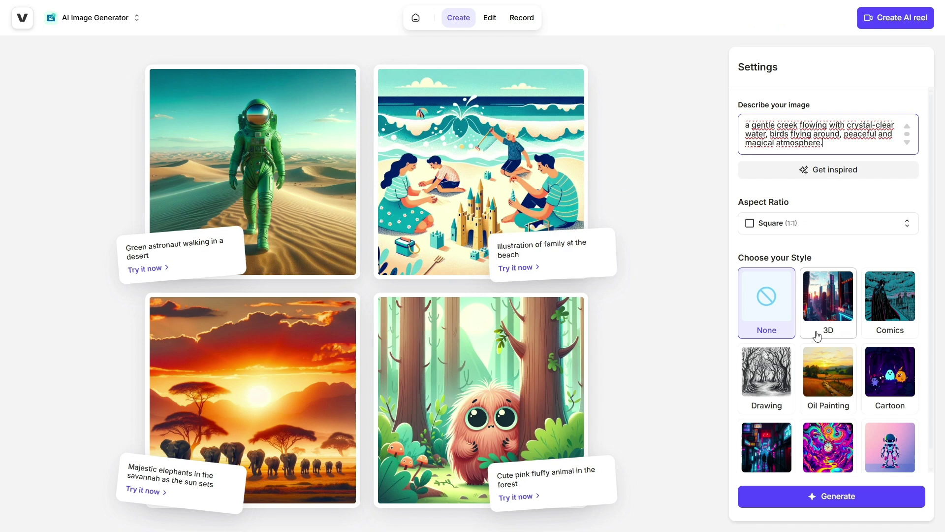
{"action": "scroll", "coordinate": [819, 337], "scroll_direction": "down", "scroll_amount": 1}
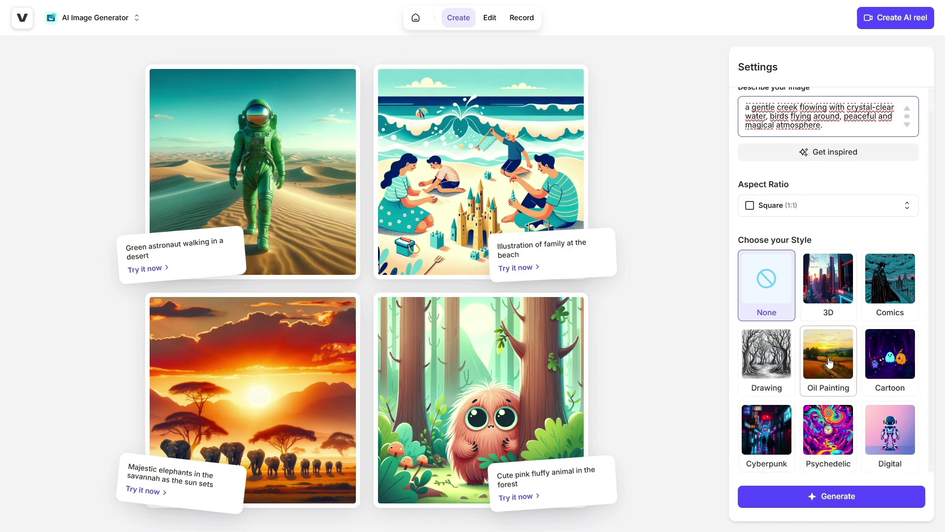
{"action": "left_click", "coordinate": [820, 374]}
{"action": "left_click", "coordinate": [863, 503]}
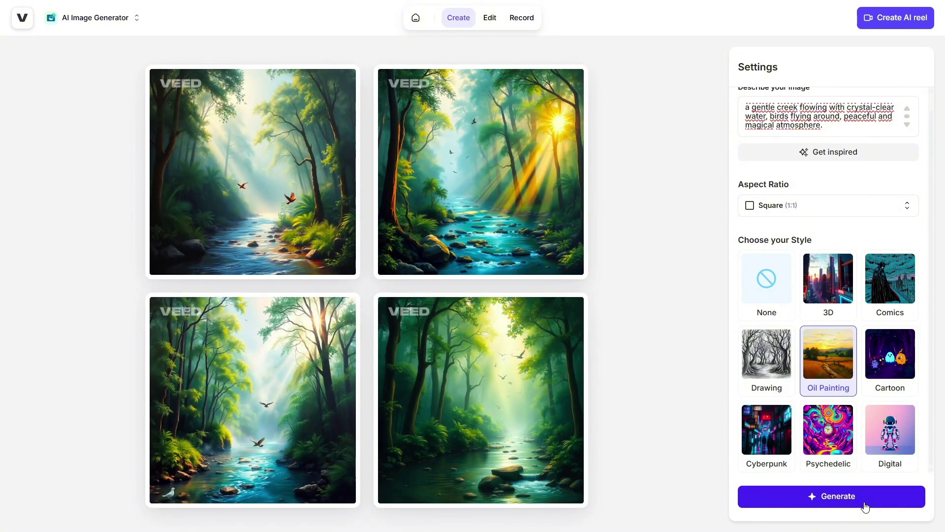
{"action": "left_click", "coordinate": [767, 283]}
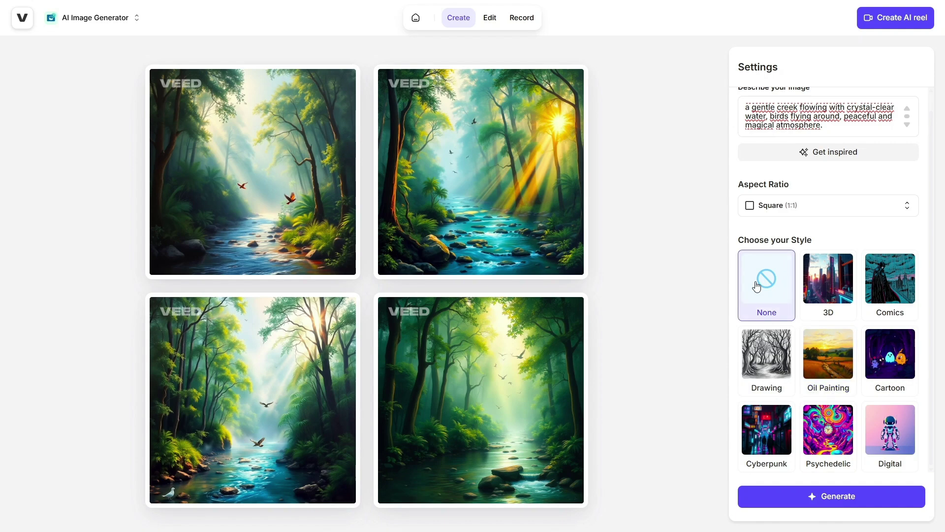
{"action": "left_click", "coordinate": [887, 496]}
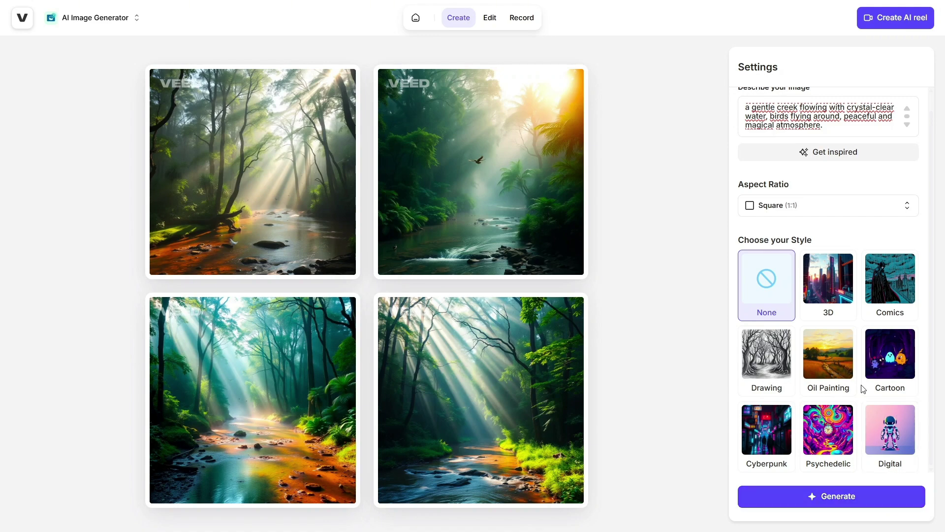
Turn the creek images into an AI reel narrated by Kevin in Chinese (Traditional, Taiwan)
{"action": "left_click", "coordinate": [911, 22]}
{"action": "left_click", "coordinate": [636, 329]}
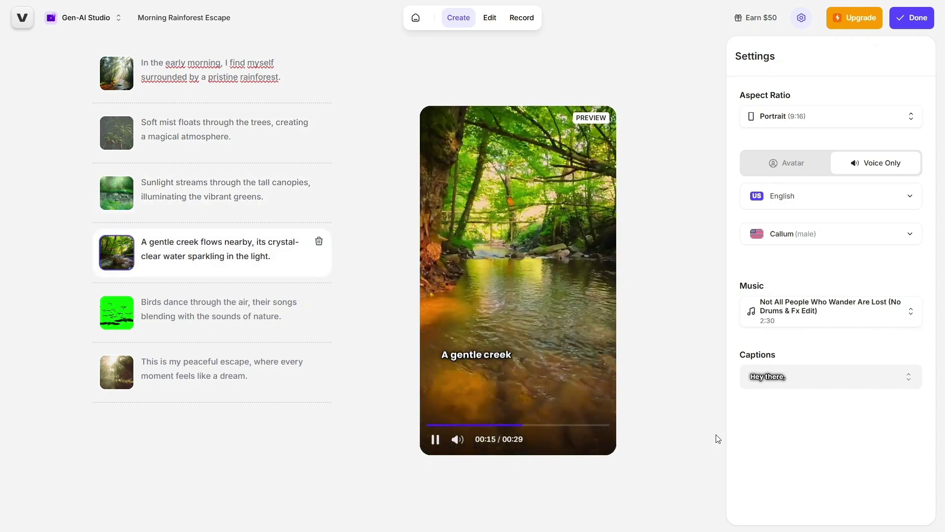
{"action": "left_click", "coordinate": [910, 196]}
{"action": "left_click", "coordinate": [842, 235]}
Rewind the preview, keep the 9:16 portrait ratio, and export the Morning Rainforest Escape video
{"action": "left_click", "coordinate": [436, 434]}
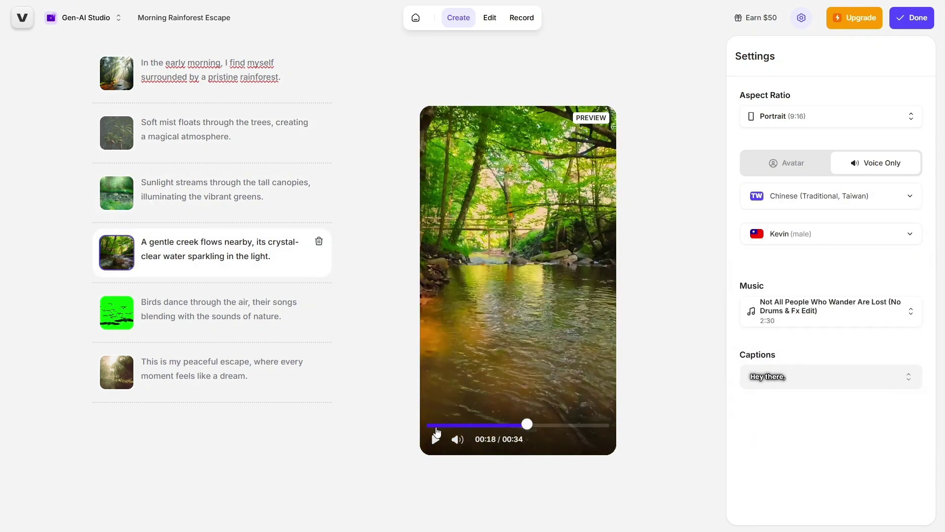
{"action": "left_click", "coordinate": [436, 439]}
{"action": "left_click", "coordinate": [817, 118]}
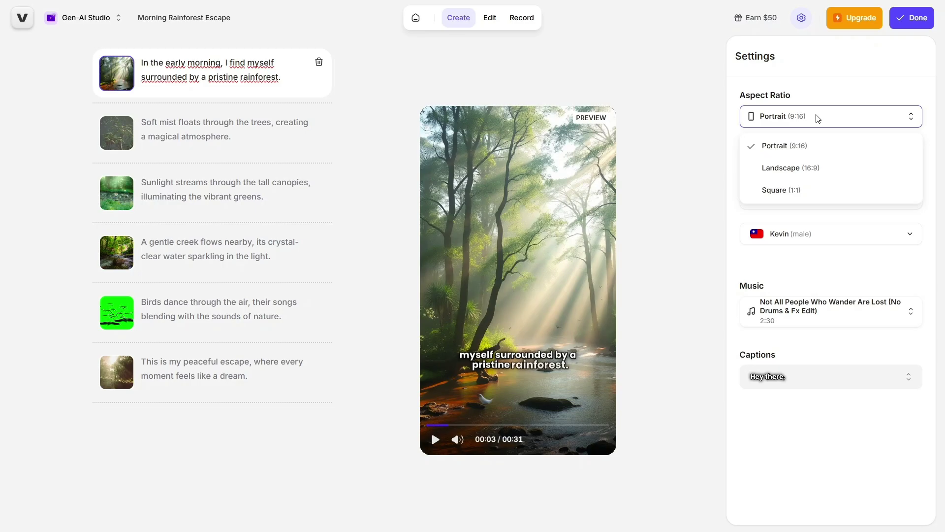
{"action": "left_click", "coordinate": [817, 119]}
{"action": "left_click", "coordinate": [915, 21]}
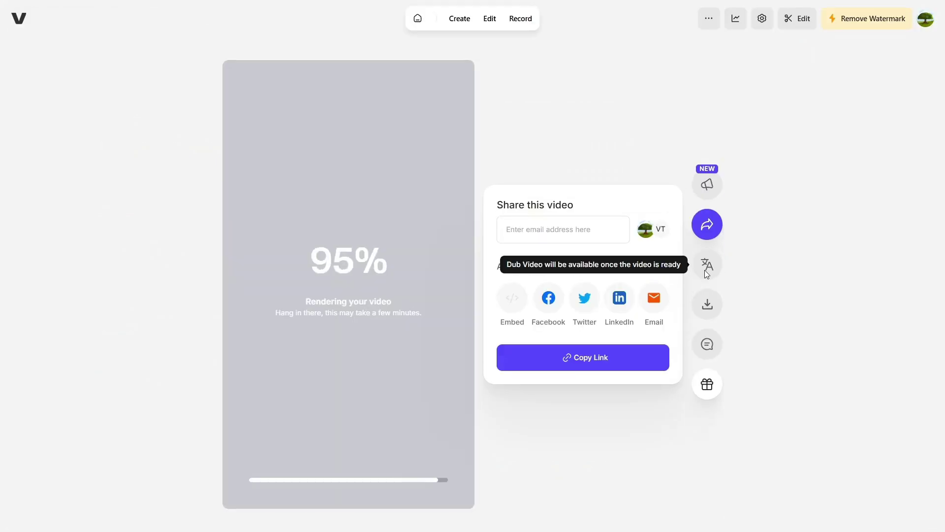
{"action": "left_click", "coordinate": [707, 266]}
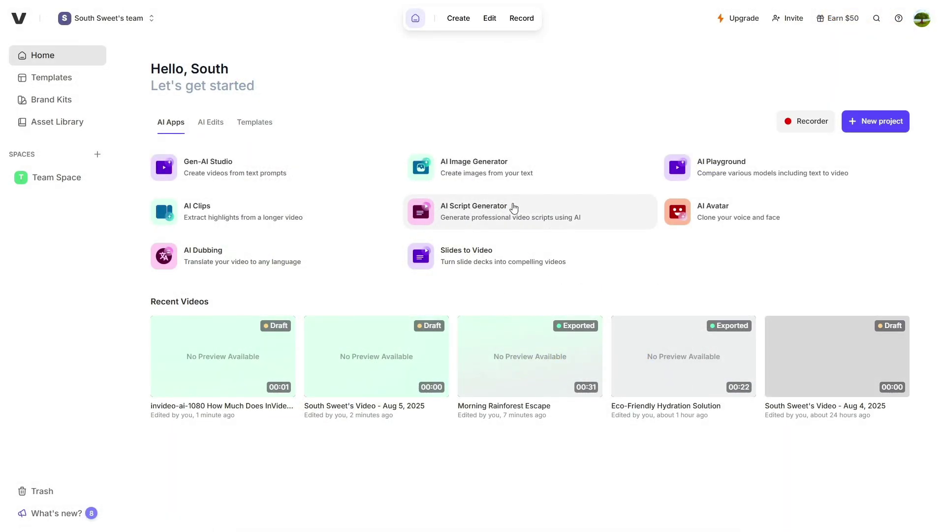
Paste the misty early-morning rainforest creek topic into AI Script Generator and generate a script
{"action": "left_click", "coordinate": [515, 207]}
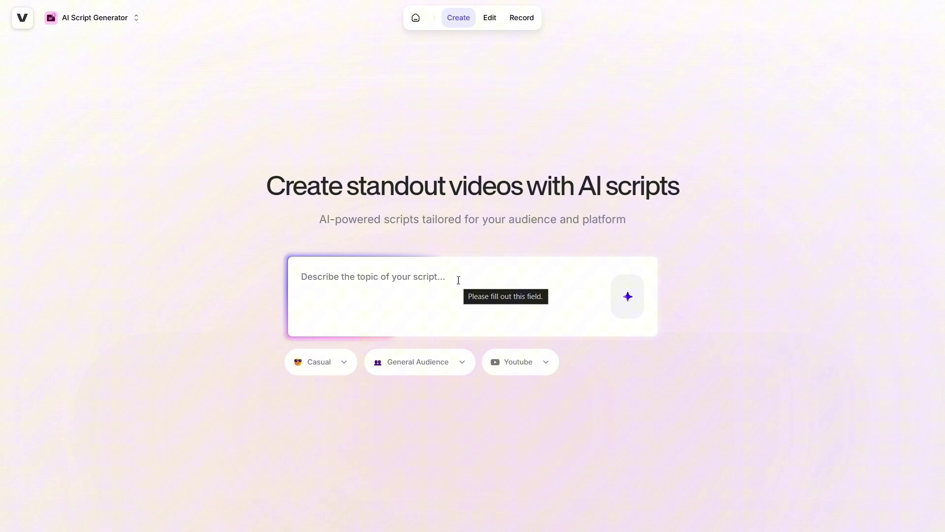
{"action": "left_click", "coordinate": [458, 280]}
{"action": "type", "text": "A pristine rainforest in the early morning, soft mist floating through the trees, sunlight streaming through tall canopies, a gentle creek flowing with crystal-clear water, birds flying around, peaceful and magical atmosphere."}
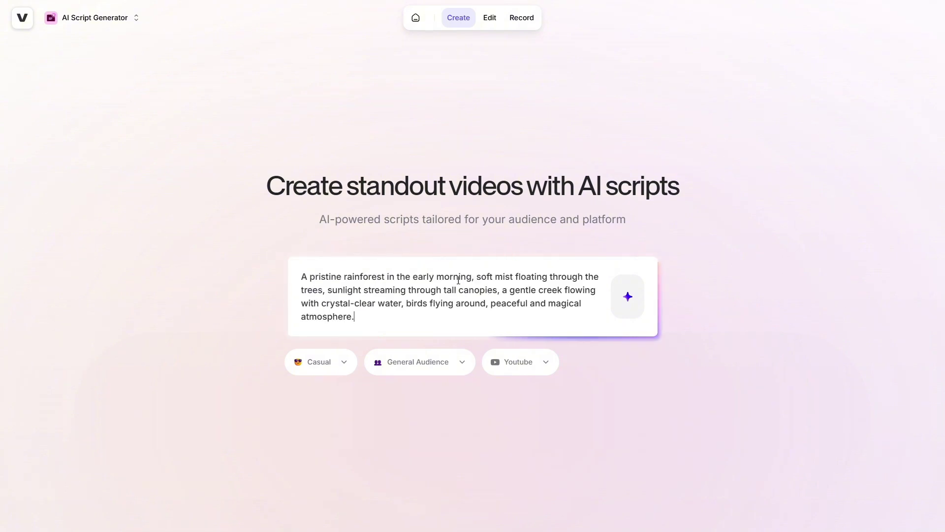
{"action": "left_click", "coordinate": [630, 301]}
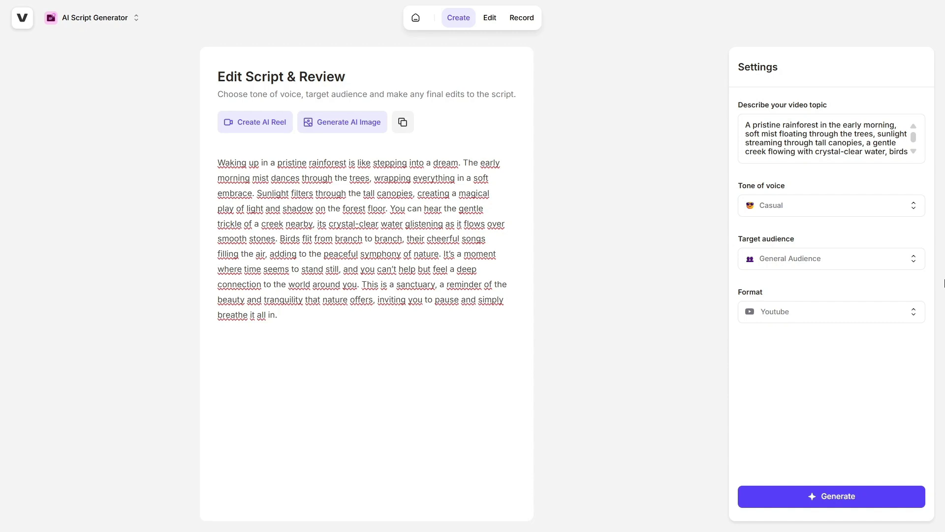
Regenerate the script with Academic tone, Business Professionals audience and Youtube format
{"action": "left_click", "coordinate": [856, 215]}
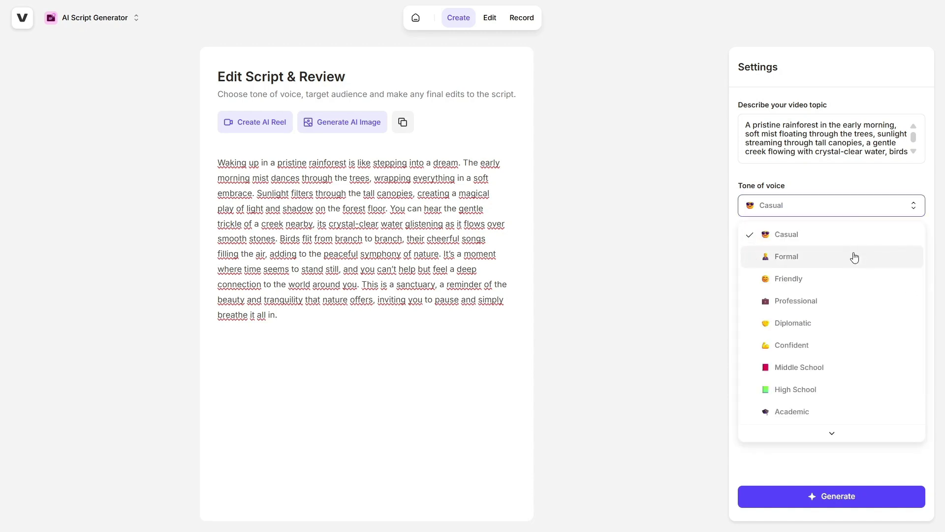
{"action": "scroll", "coordinate": [853, 281], "scroll_direction": "down", "scroll_amount": 1}
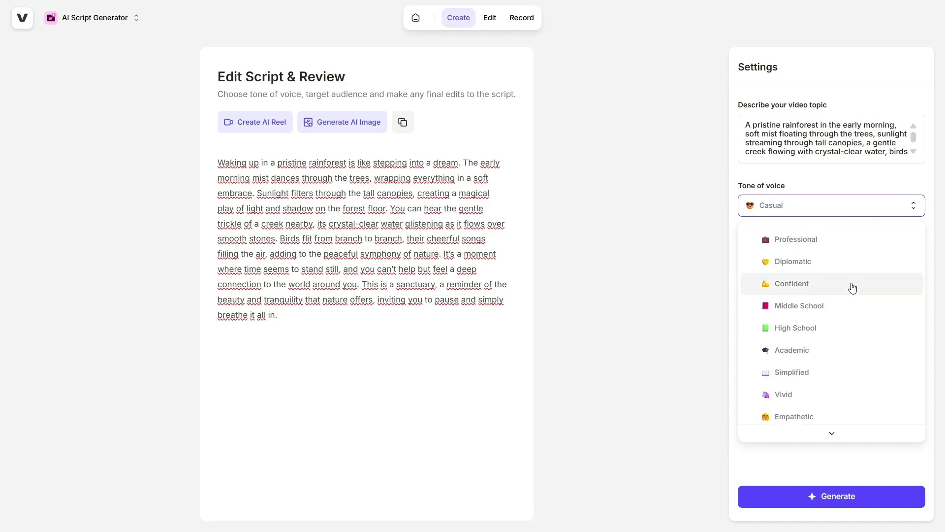
{"action": "left_click", "coordinate": [842, 347]}
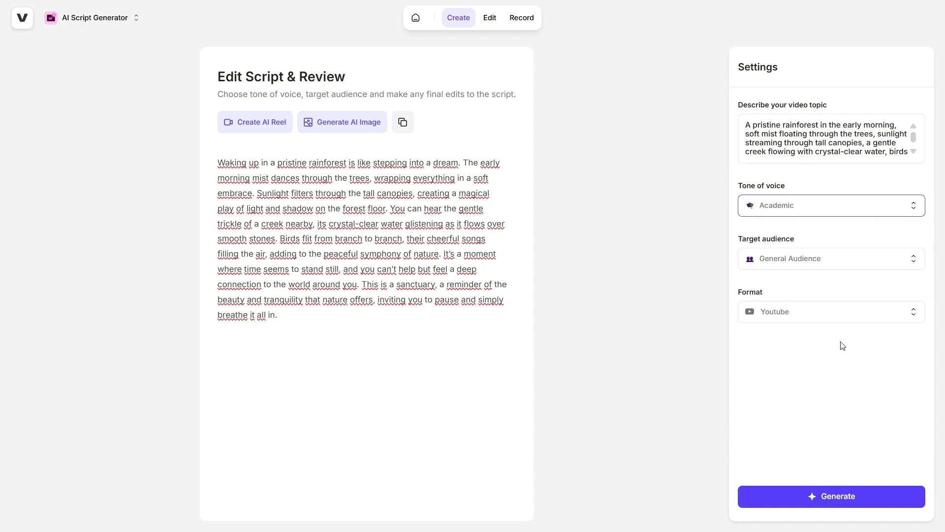
{"action": "left_click", "coordinate": [845, 266]}
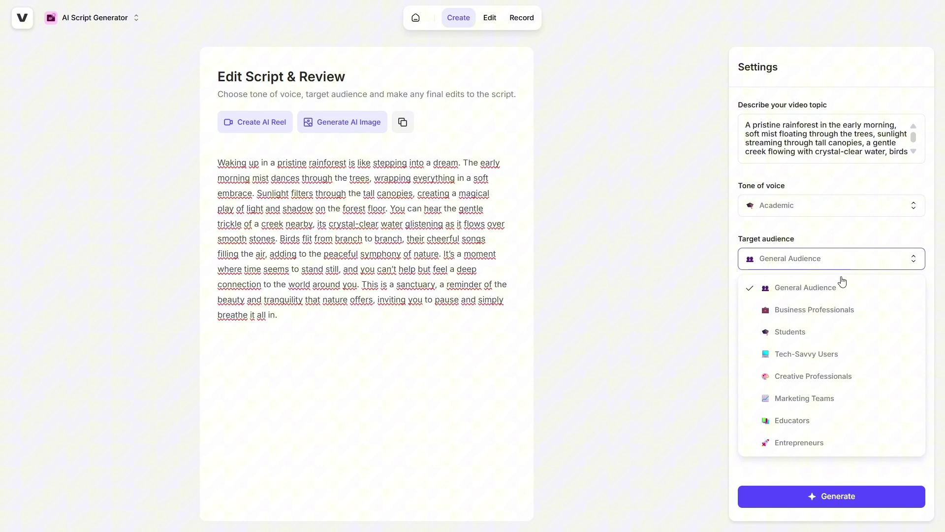
{"action": "left_click", "coordinate": [848, 314]}
{"action": "left_click", "coordinate": [843, 316]}
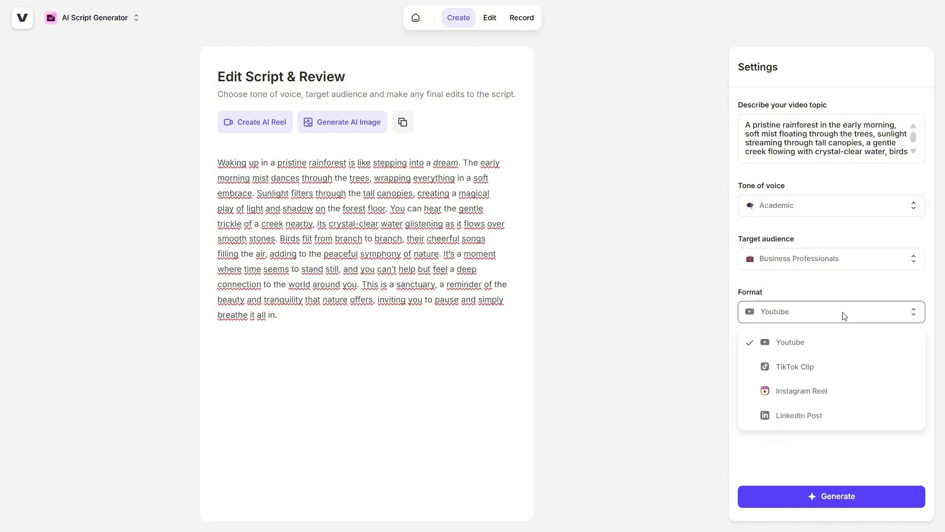
{"action": "left_click", "coordinate": [844, 316]}
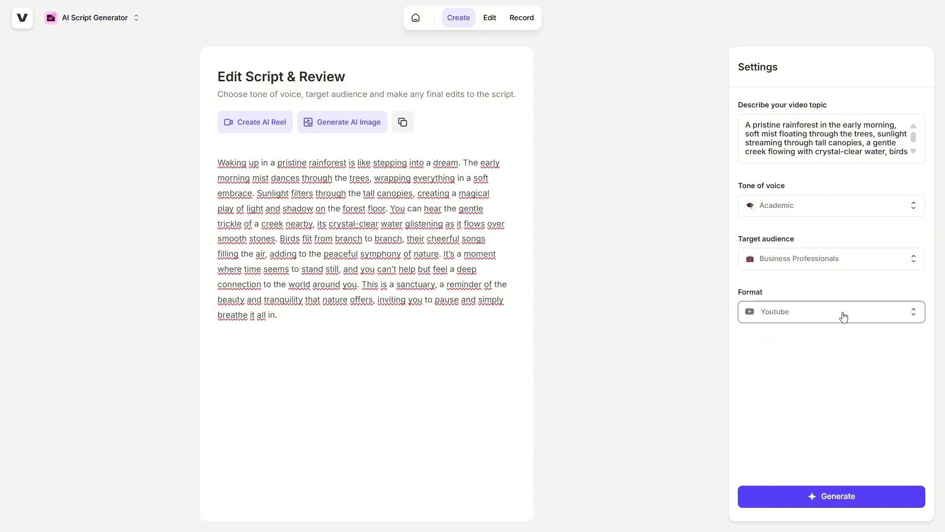
{"action": "left_click", "coordinate": [823, 501]}
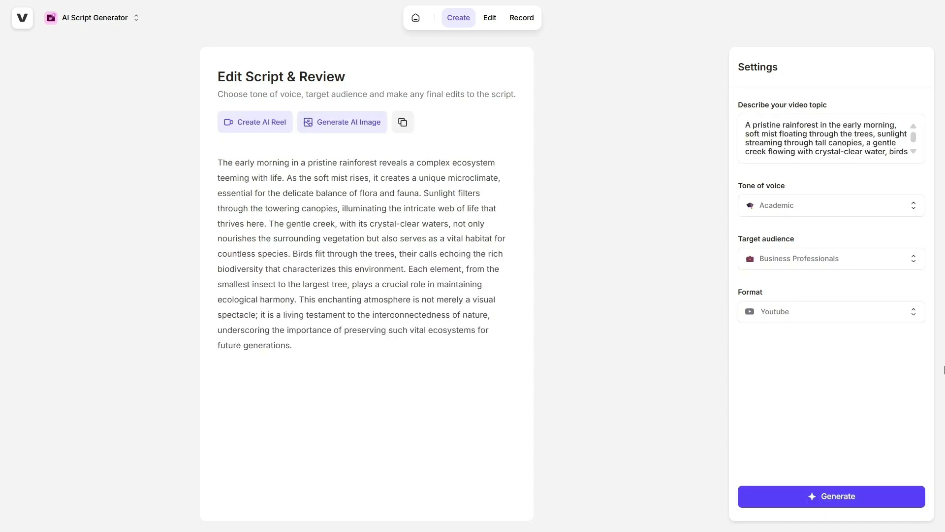
Regenerate the script with Friendly tone, Tech-Savvy Users audience and TikTok Clip format
{"action": "left_click", "coordinate": [900, 210]}
{"action": "left_click", "coordinate": [861, 276]}
{"action": "left_click", "coordinate": [846, 267]}
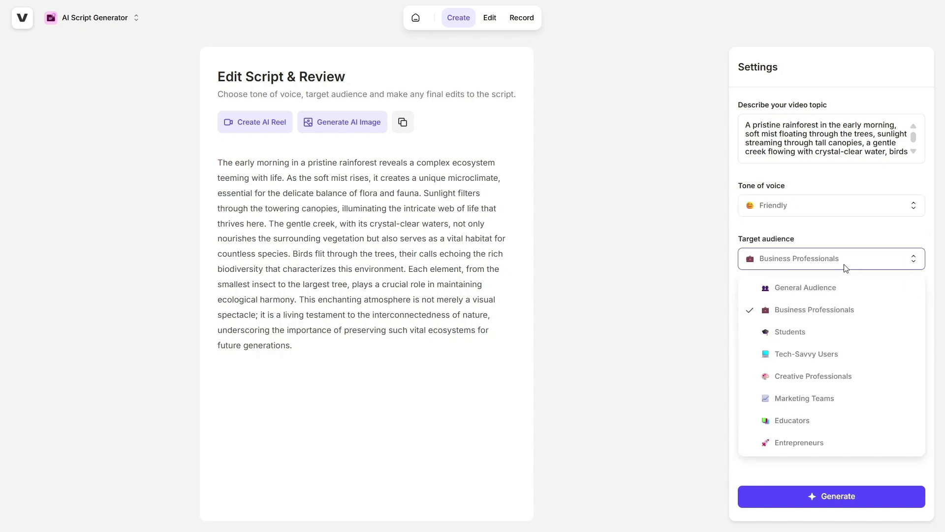
{"action": "left_click", "coordinate": [813, 356]}
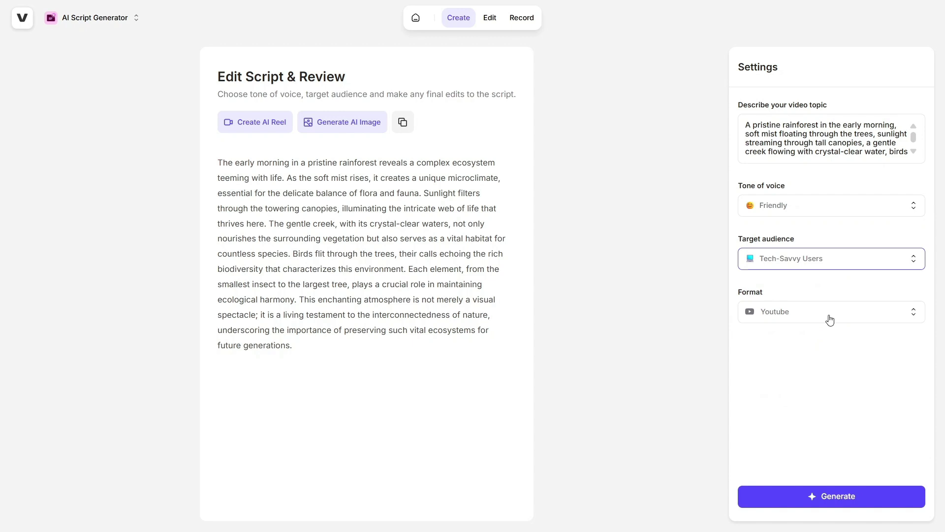
{"action": "left_click", "coordinate": [830, 320]}
{"action": "left_click", "coordinate": [808, 364]}
{"action": "left_click", "coordinate": [819, 496]}
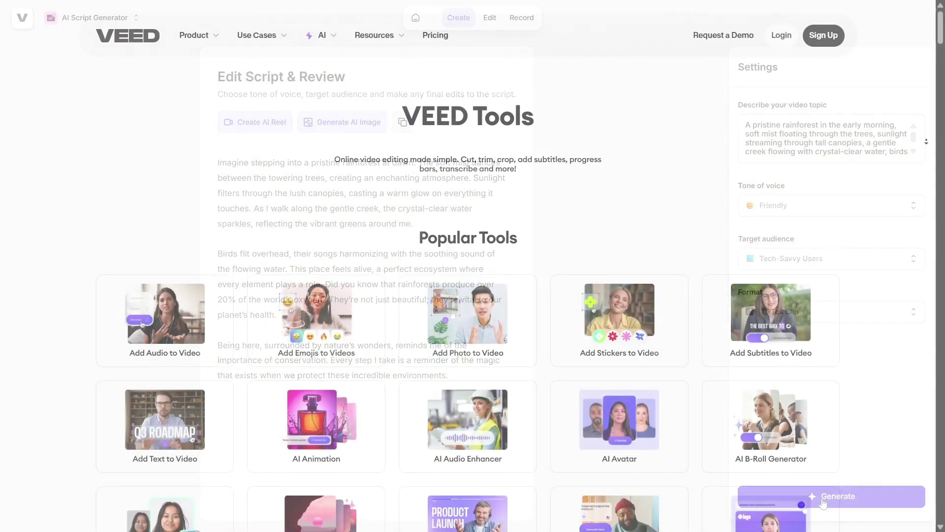
Scroll the VEED Tools page past Popular Tools down to the All Tools list
{"action": "scroll", "coordinate": [926, 141], "scroll_direction": "down", "scroll_amount": 3}
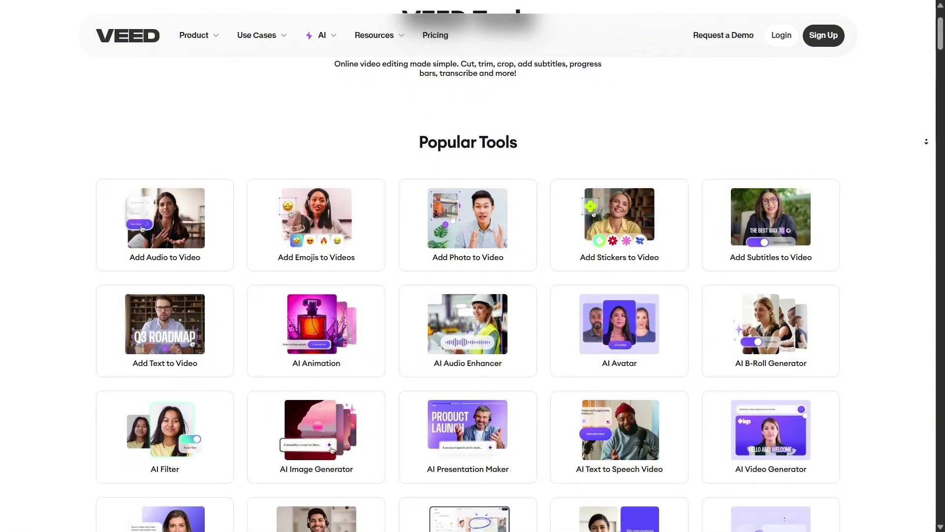
{"action": "scroll", "coordinate": [926, 141], "scroll_direction": "down", "scroll_amount": 2}
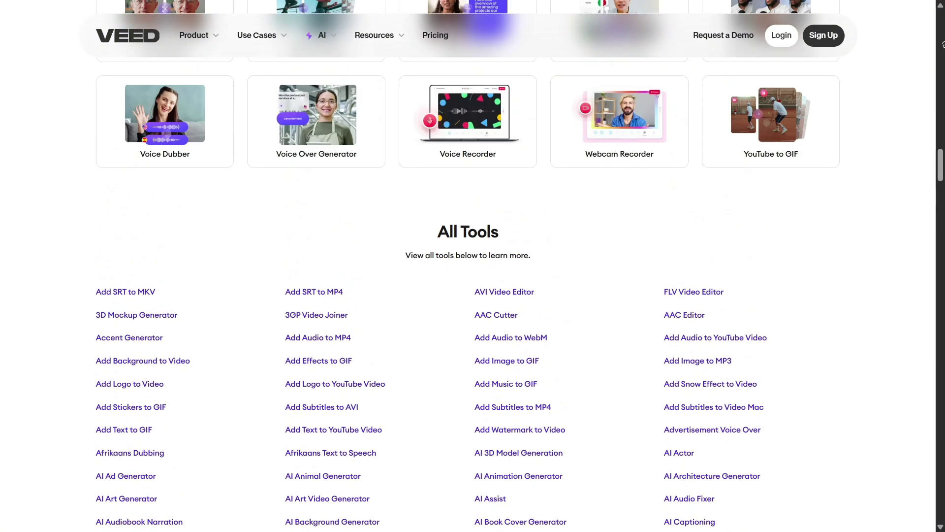
Scroll VEED's editor page from the top down to the Get started, Pro features, Export and share steps
{"action": "scroll", "coordinate": [922, 156], "scroll_direction": "up", "scroll_amount": 20}
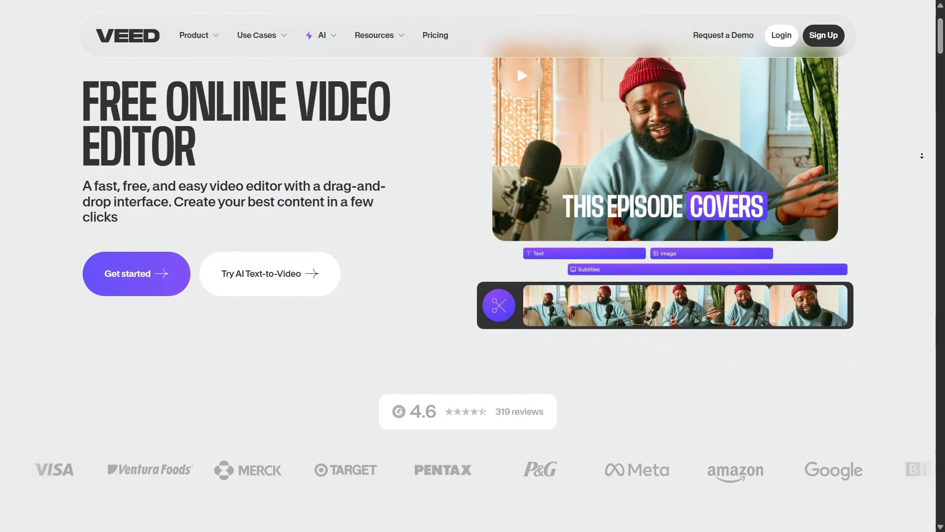
{"action": "scroll", "coordinate": [922, 155], "scroll_direction": "down", "scroll_amount": 2}
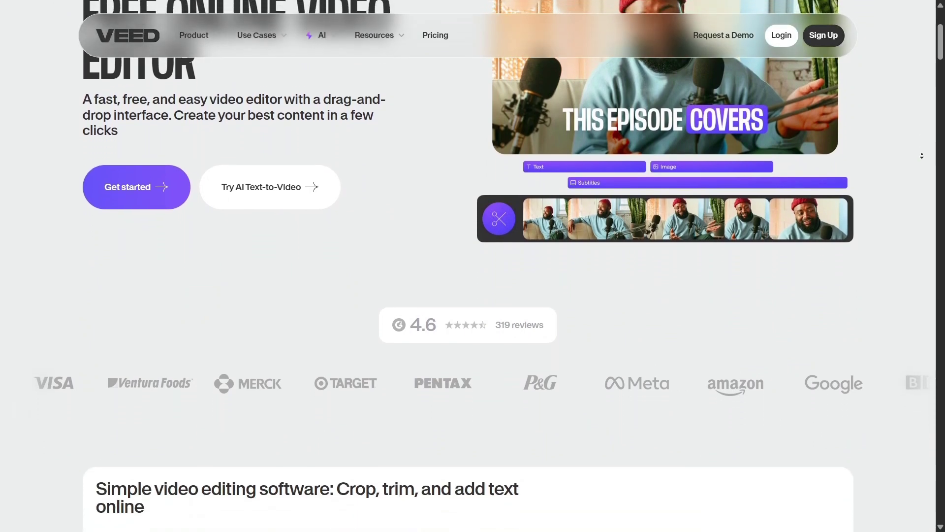
{"action": "scroll", "coordinate": [921, 156], "scroll_direction": "down", "scroll_amount": 2}
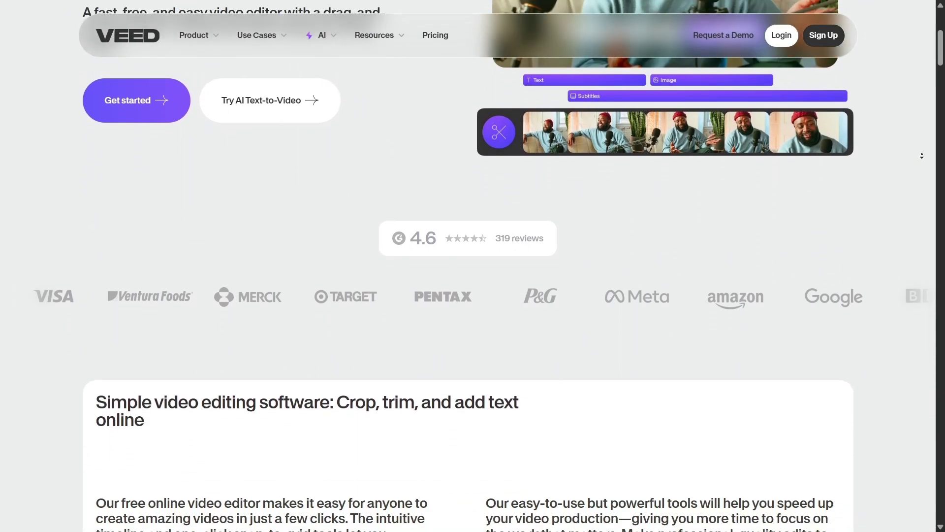
{"action": "scroll", "coordinate": [921, 156], "scroll_direction": "down", "scroll_amount": 2}
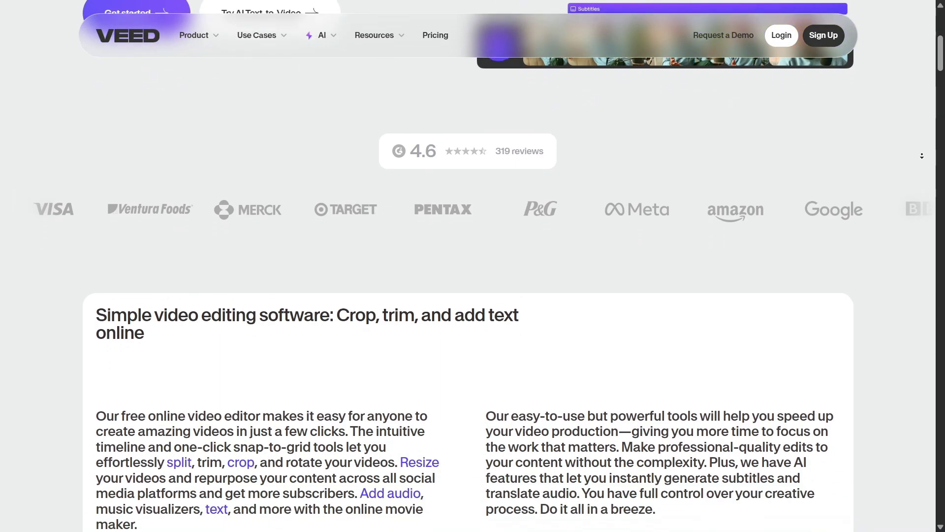
{"action": "scroll", "coordinate": [922, 155], "scroll_direction": "down", "scroll_amount": 2}
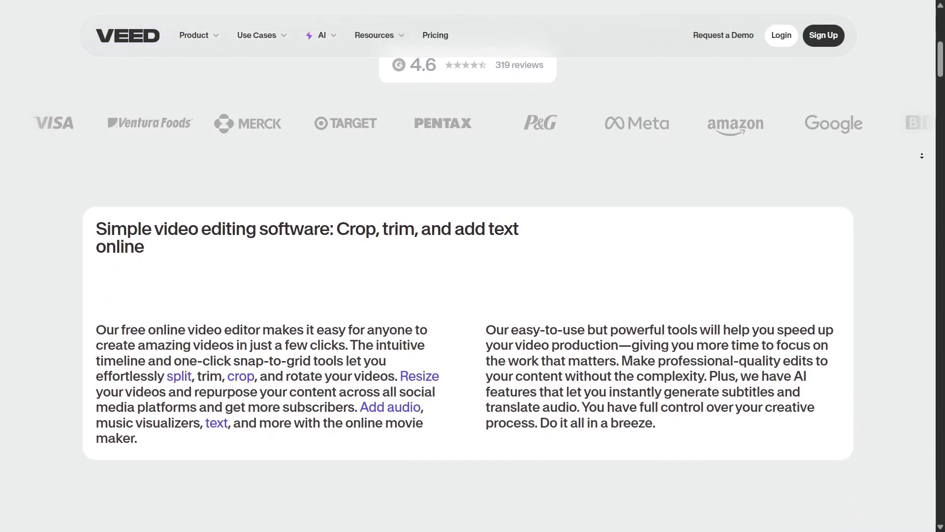
{"action": "scroll", "coordinate": [921, 156], "scroll_direction": "down", "scroll_amount": 2}
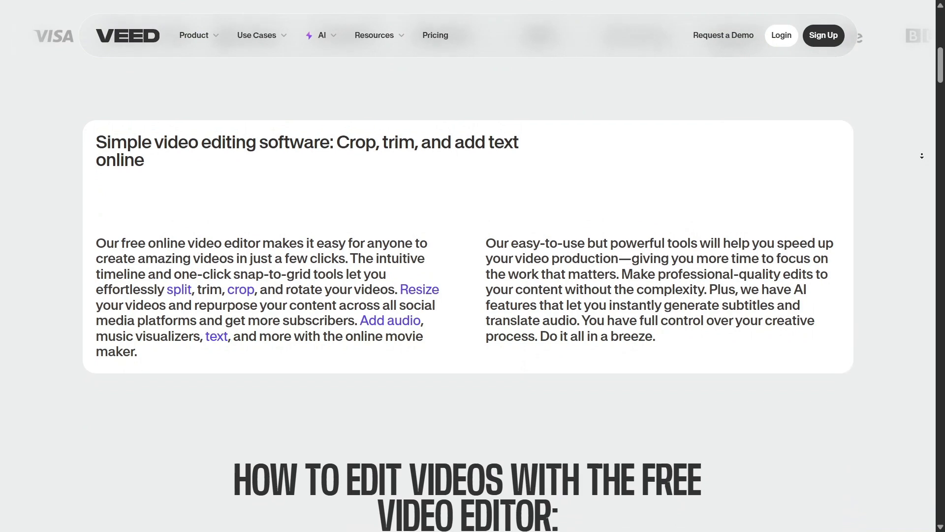
{"action": "scroll", "coordinate": [921, 156], "scroll_direction": "down", "scroll_amount": 2}
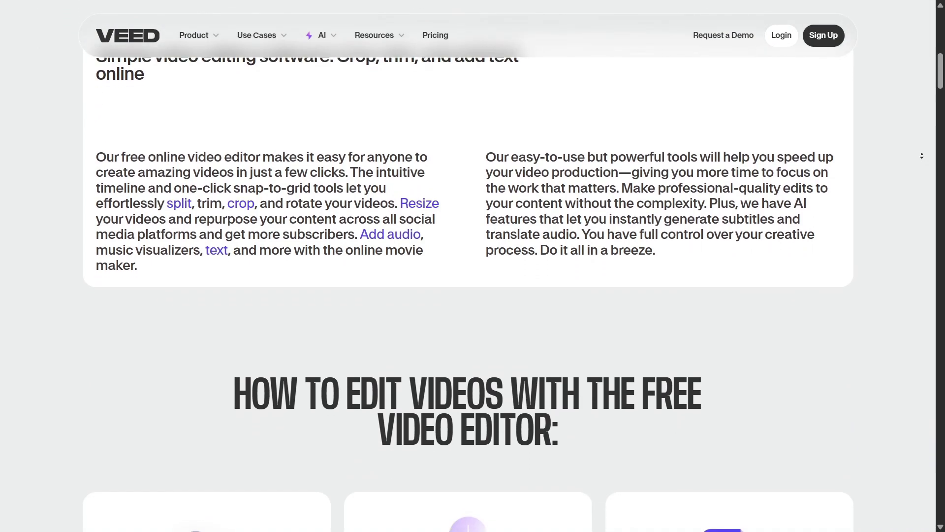
{"action": "scroll", "coordinate": [922, 155], "scroll_direction": "down", "scroll_amount": 2}
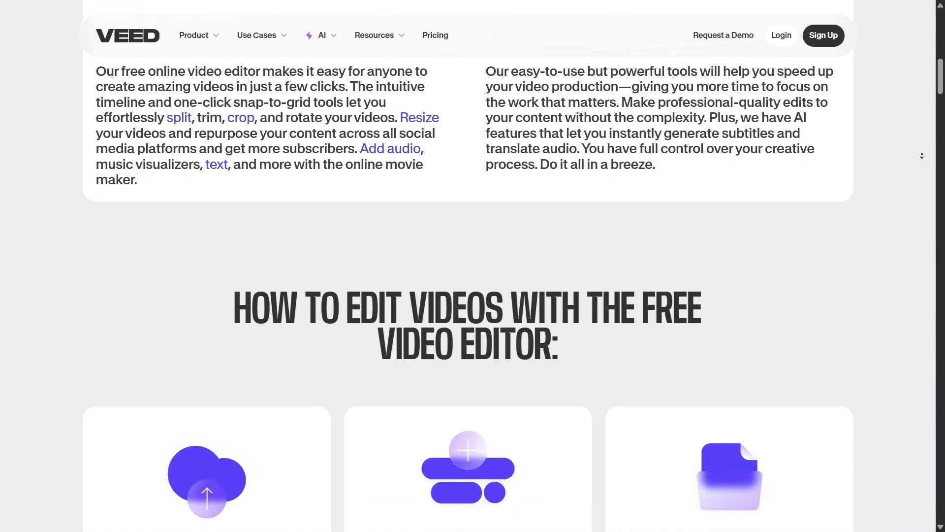
{"action": "scroll", "coordinate": [921, 155], "scroll_direction": "down", "scroll_amount": 2}
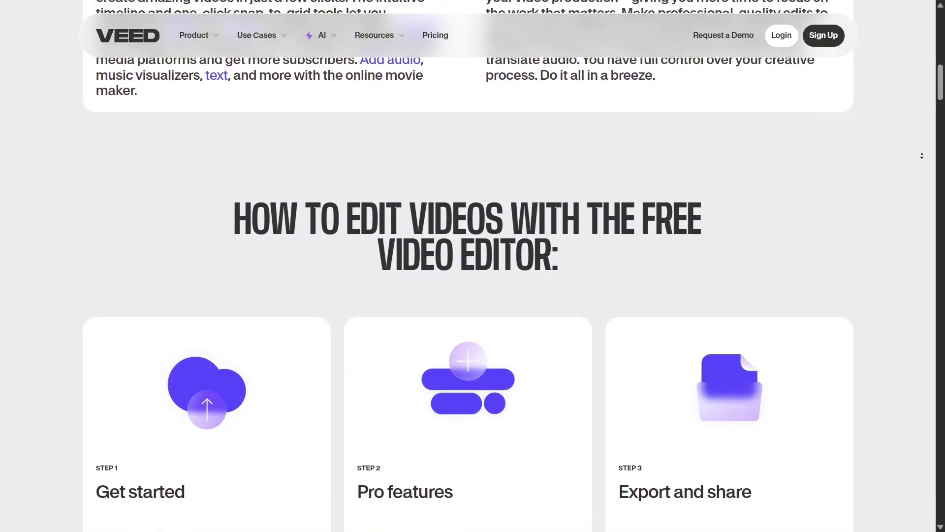
{"action": "scroll", "coordinate": [922, 155], "scroll_direction": "down", "scroll_amount": 2}
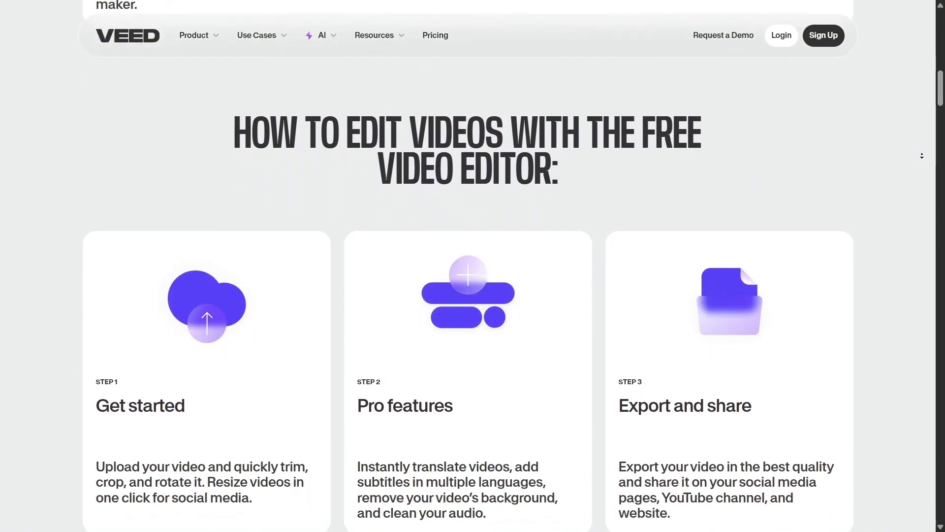
{"action": "scroll", "coordinate": [922, 156], "scroll_direction": "down", "scroll_amount": 2}
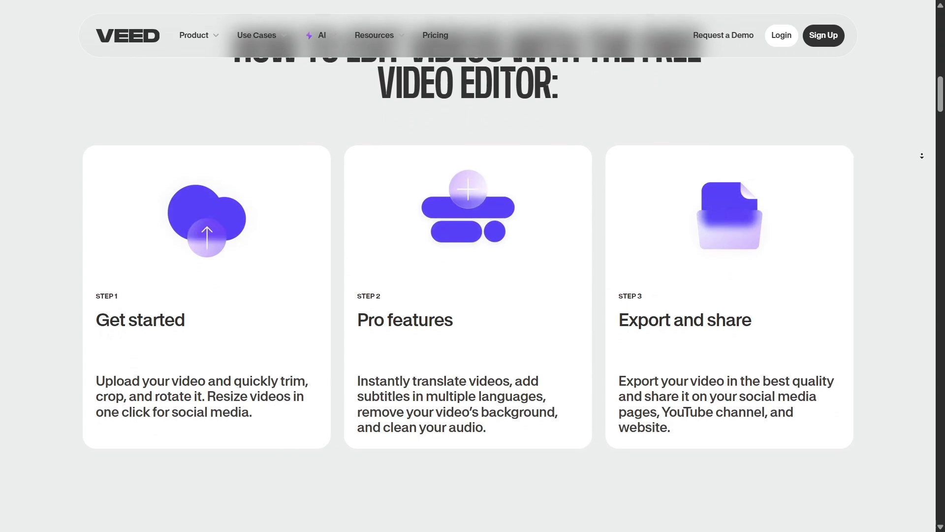
{"action": "scroll", "coordinate": [922, 156], "scroll_direction": "down", "scroll_amount": 2}
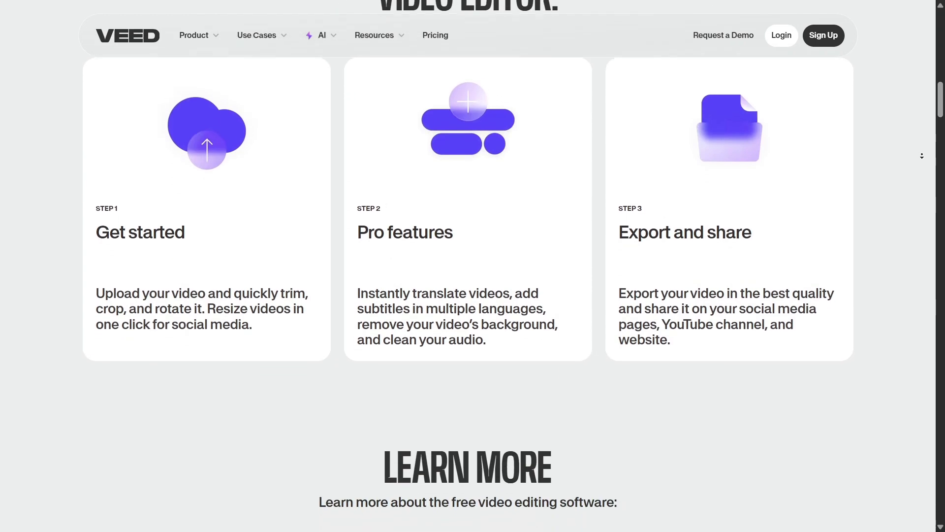